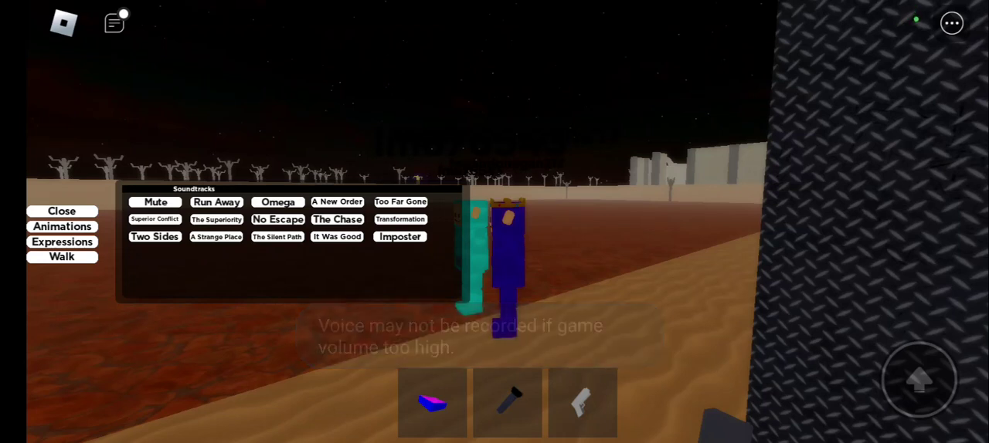
Step: Cycle the role-play panel through Animations and Expressions, close it, and toggle Run back to Walk
{"action": "left_click", "coordinate": [62, 226]}
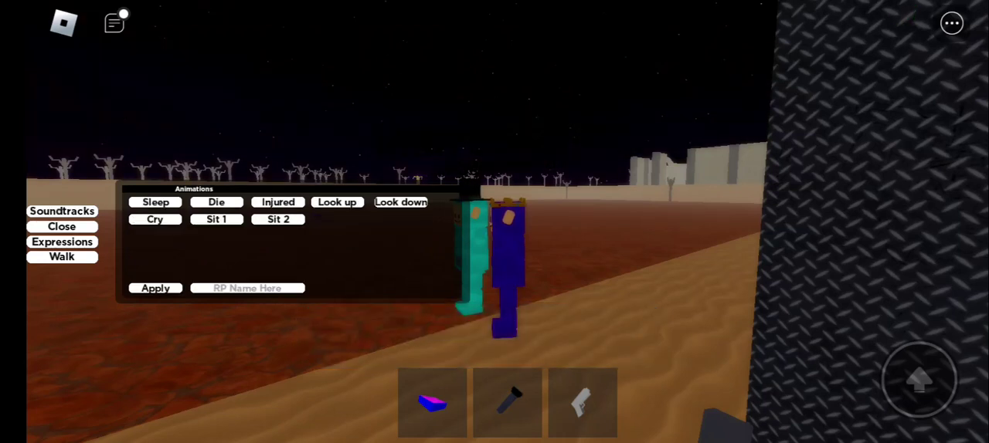
{"action": "left_click", "coordinate": [62, 242]}
{"action": "left_click", "coordinate": [62, 242]}
{"action": "left_click", "coordinate": [62, 256]}
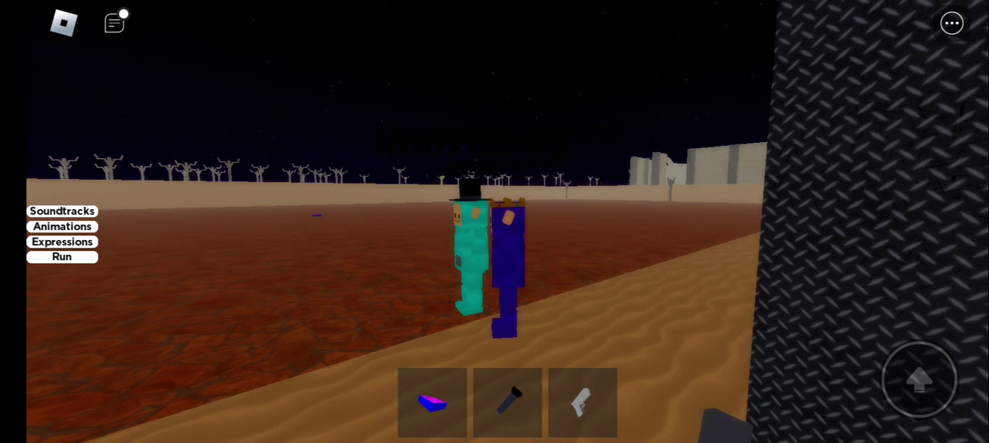
{"action": "left_click", "coordinate": [62, 257]}
Step: Turn the camera toward both avatars and walk the crowned character into the dark metal room
{"action": "left_click_drag", "start_coordinate": [618, 232], "coordinate": [386, 201]}
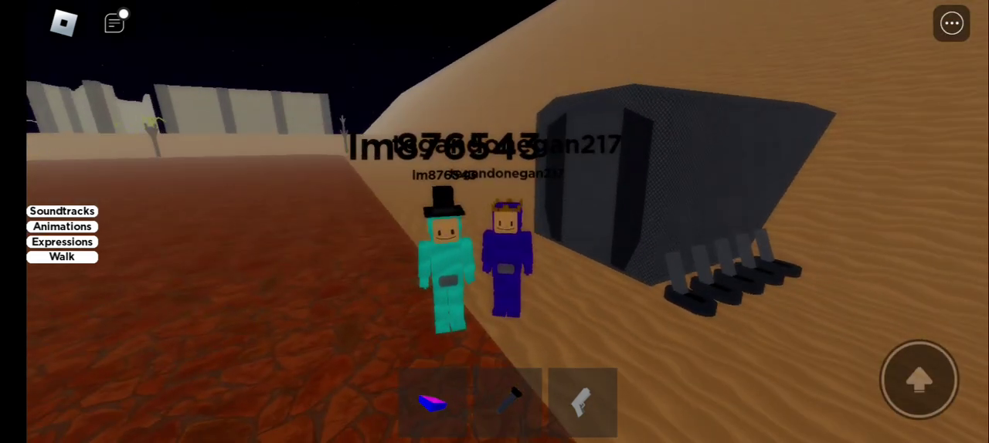
{"action": "mouse_move", "coordinate": [88, 364]}
{"action": "left_mouse_down"}
{"action": "mouse_move", "coordinate": [66, 316]}
{"action": "mouse_move", "coordinate": [162, 321]}
{"action": "left_mouse_up"}
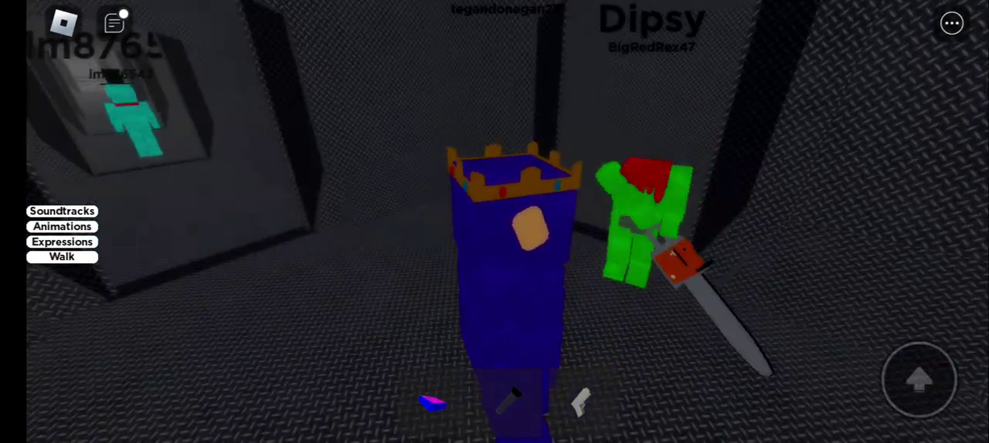
Step: Strike an Animations pose before reaching Omega Pink Dipsy's checkered arena
{"action": "left_click", "coordinate": [62, 227]}
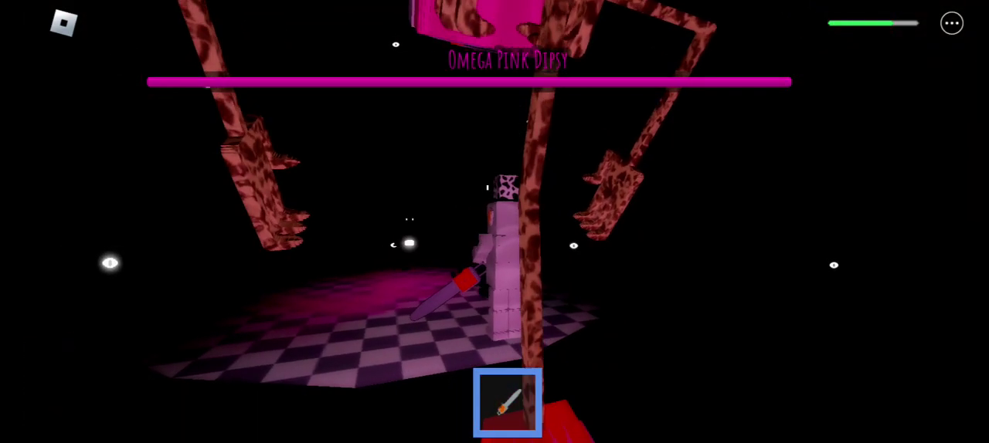
Step: Reset the character from the game menu and confirm the reset
{"action": "key", "text": "Escape"}
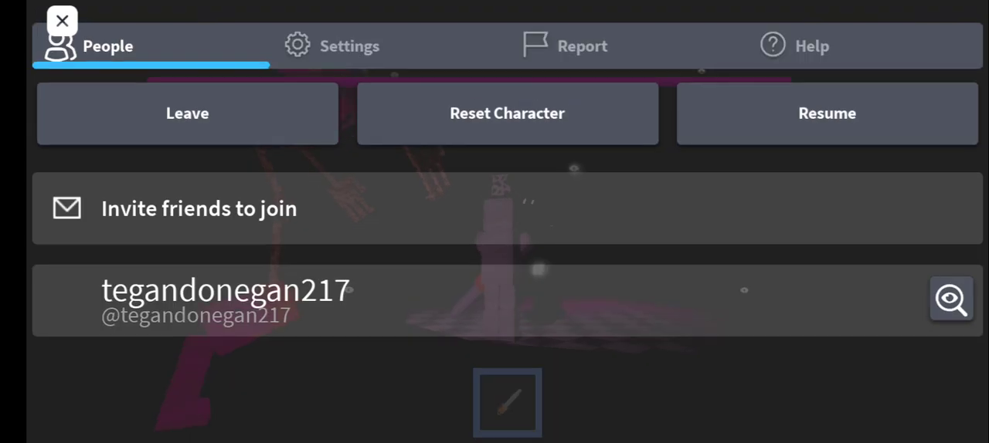
{"action": "left_click", "coordinate": [507, 113]}
{"action": "left_click", "coordinate": [379, 197]}
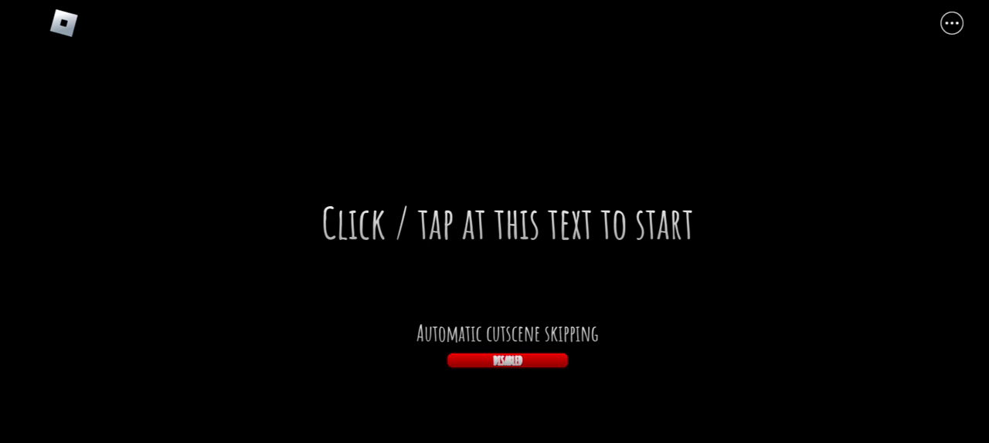
Step: Leave the experience from the Roblox menu and confirm leaving
{"action": "left_click", "coordinate": [63, 21]}
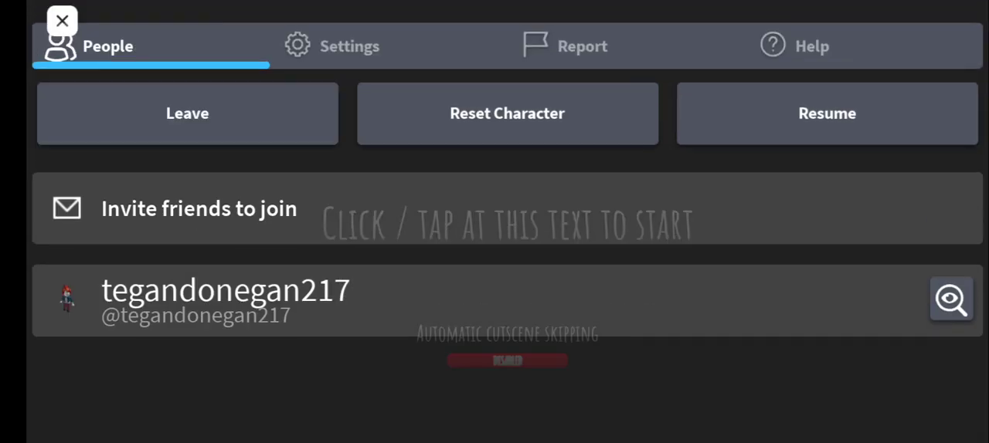
{"action": "left_click", "coordinate": [187, 112]}
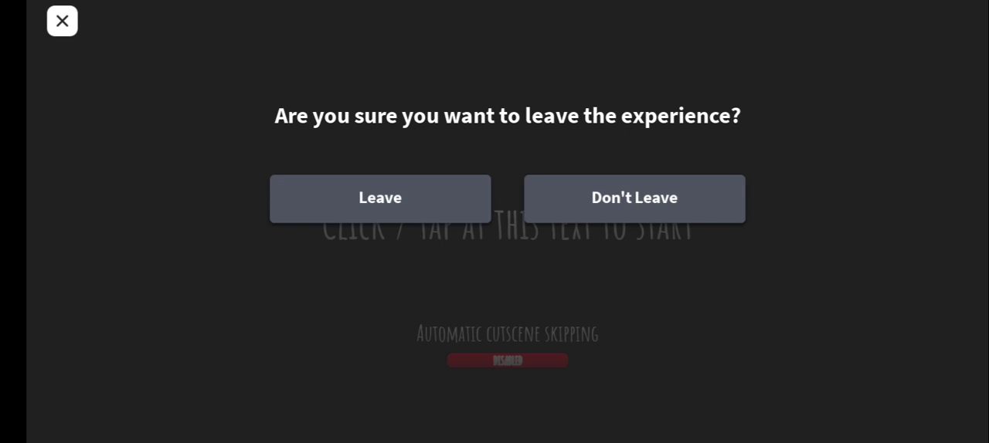
{"action": "left_click", "coordinate": [380, 199]}
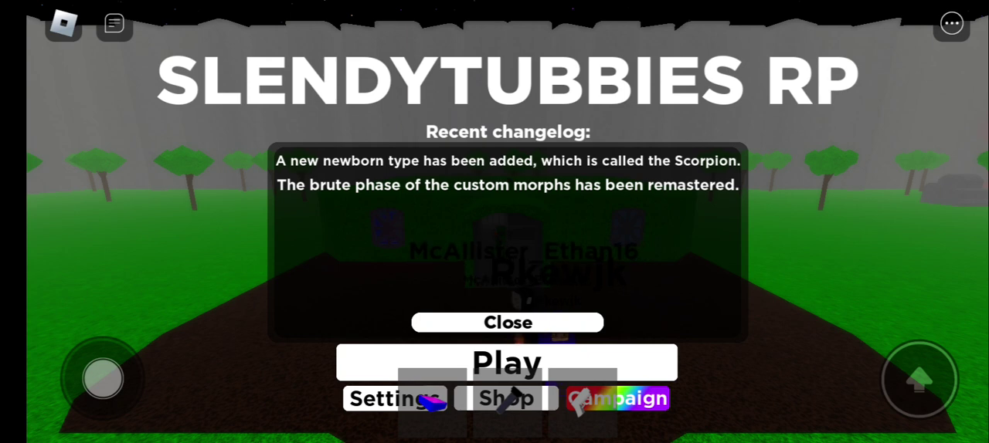
Step: Dismiss the changelog, back out of the map list, and equip the flashlight
{"action": "left_click", "coordinate": [507, 322]}
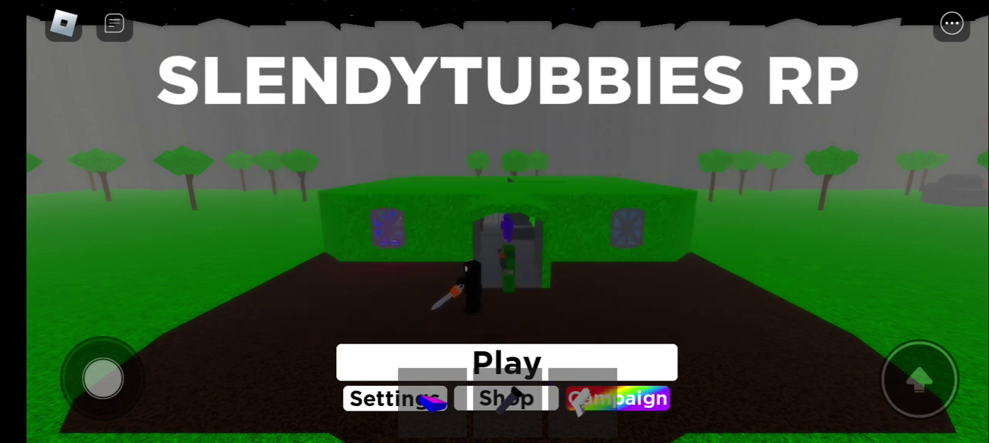
{"action": "left_click", "coordinate": [507, 362]}
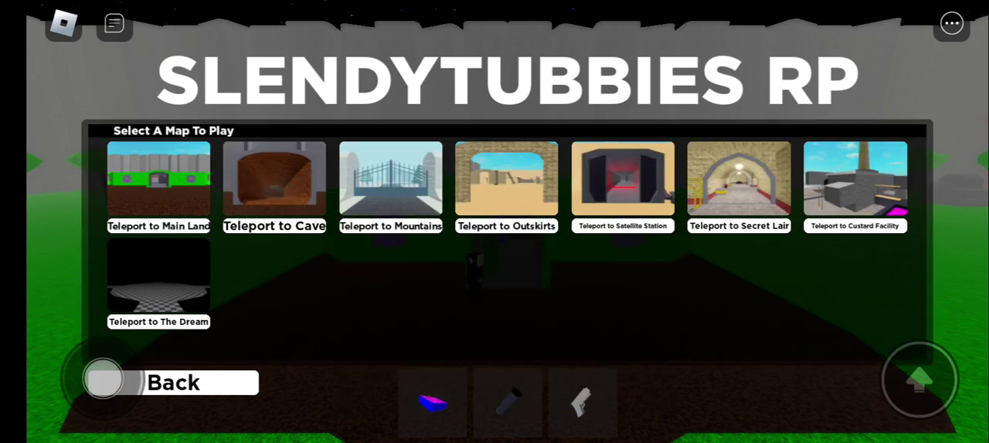
{"action": "left_click", "coordinate": [103, 379]}
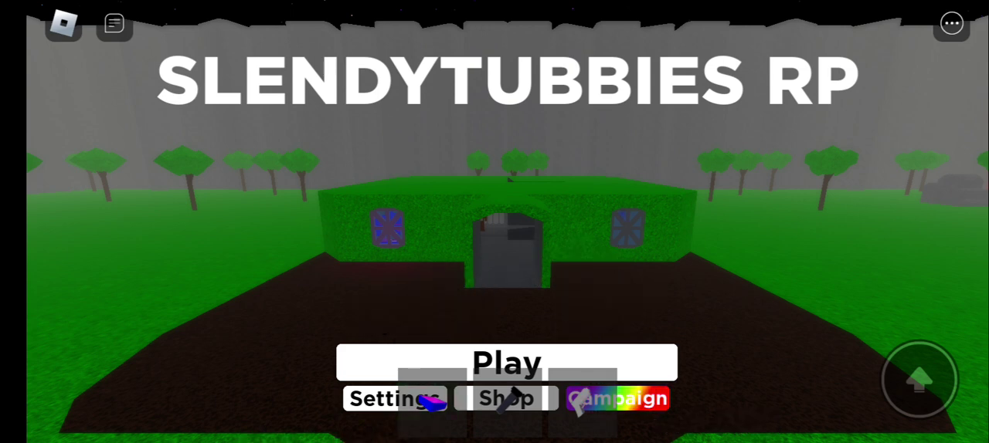
{"action": "left_click", "coordinate": [507, 403]}
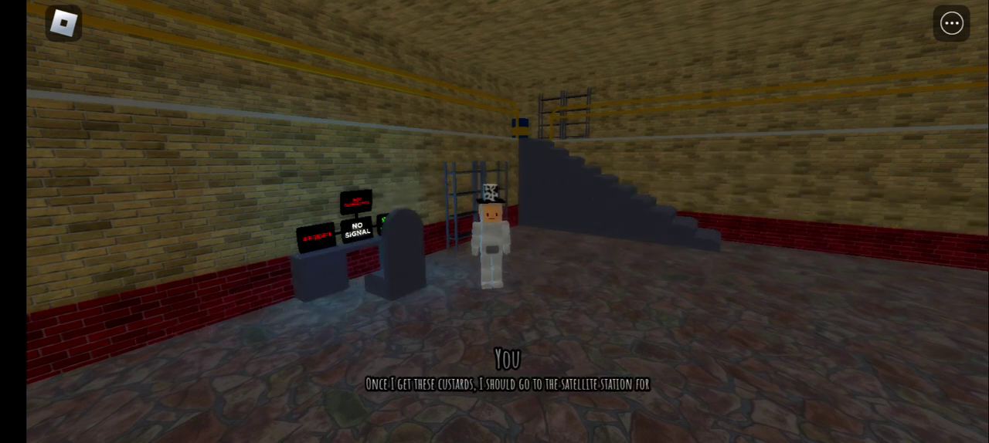
Step: Advance the character's opening dialogue lines
{"action": "left_click_drag", "start_coordinate": [53, 382], "coordinate": [902, 79]}
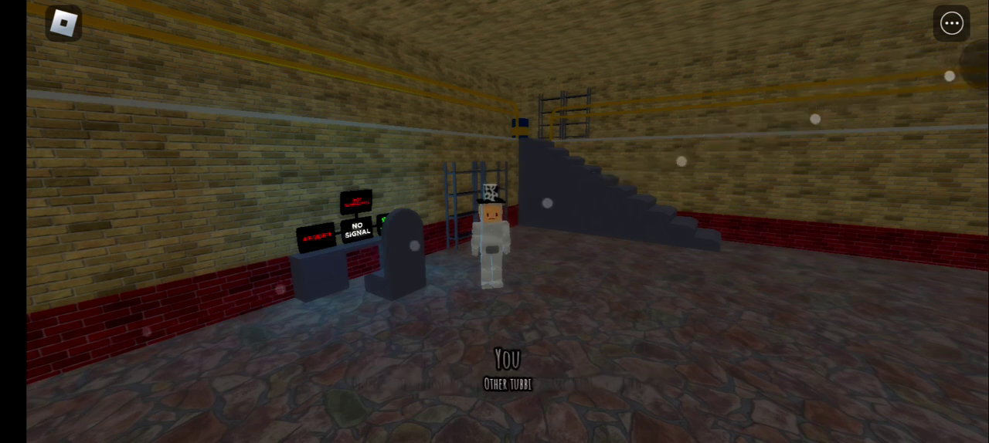
{"action": "left_click_drag", "start_coordinate": [61, 253], "coordinate": [769, 184]}
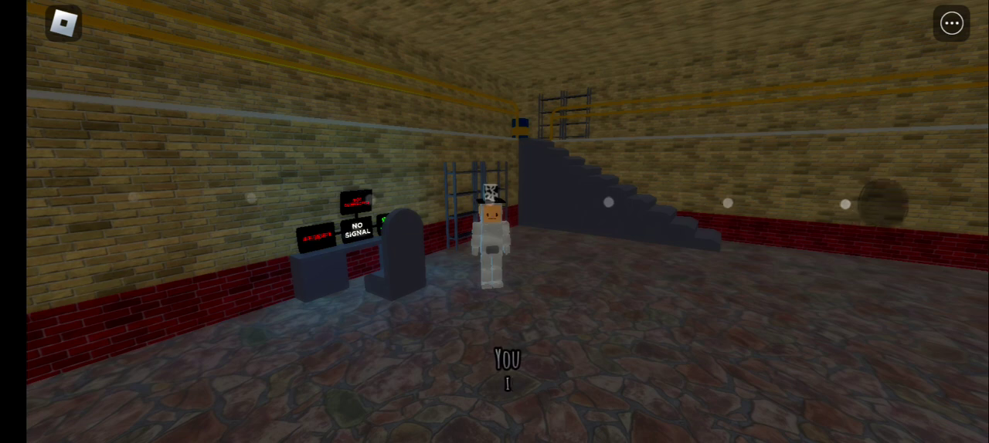
{"action": "left_click_drag", "start_coordinate": [769, 184], "coordinate": [950, 218]}
Step: Walk past the stairs and through the yellow gate, facing down the brick tunnel
{"action": "left_click_drag", "start_coordinate": [541, 212], "coordinate": [777, 336]}
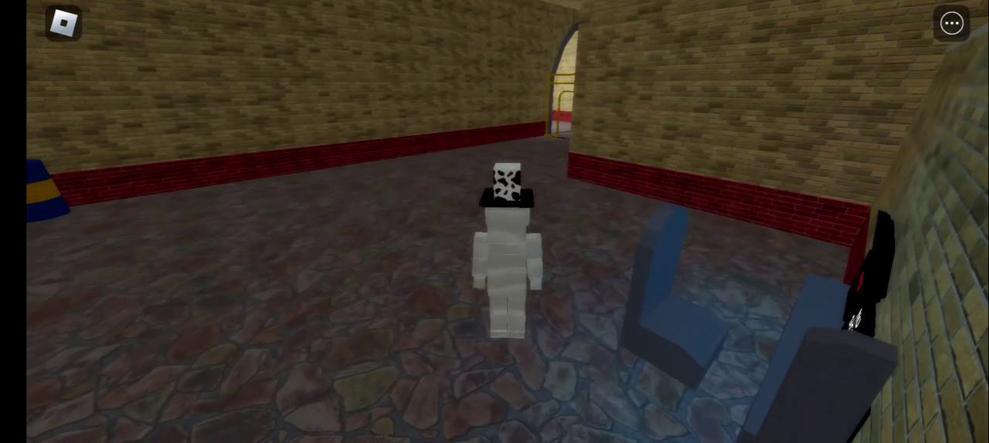
{"action": "left_click_drag", "start_coordinate": [777, 336], "coordinate": [541, 231]}
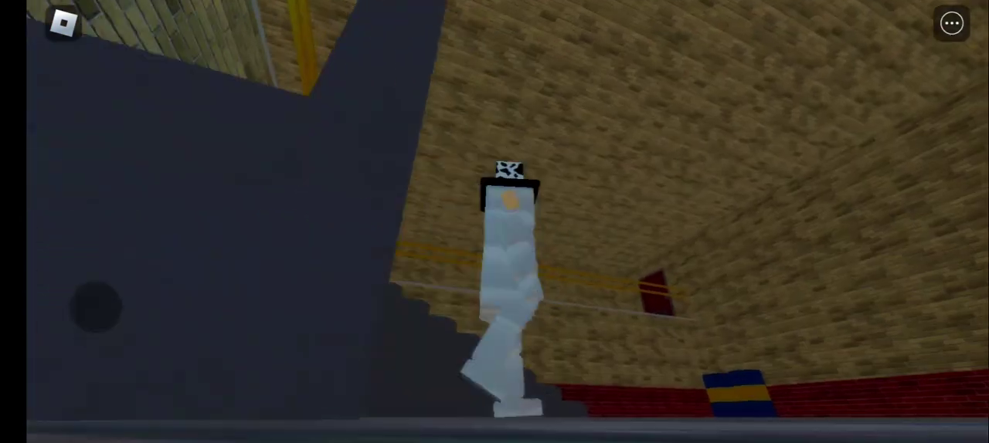
{"action": "mouse_move", "coordinate": [105, 328]}
{"action": "left_mouse_down"}
{"action": "mouse_move", "coordinate": [124, 267]}
{"action": "mouse_move", "coordinate": [186, 340]}
{"action": "left_mouse_up"}
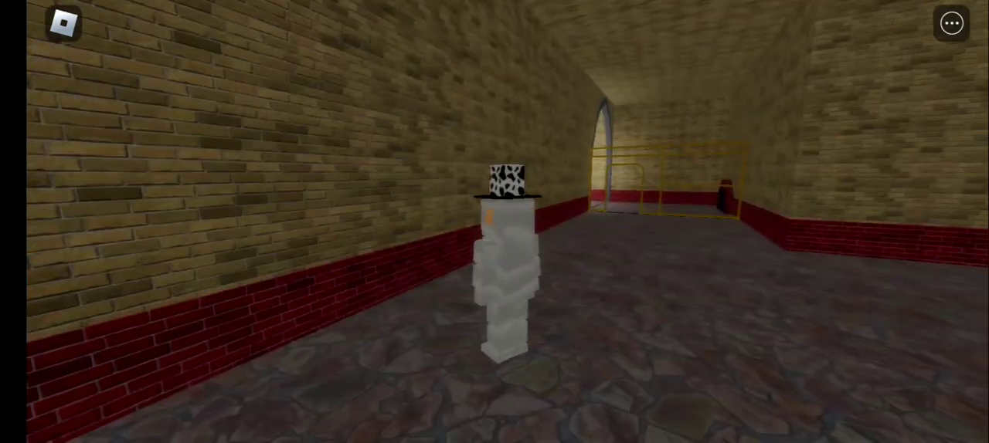
{"action": "left_click_drag", "start_coordinate": [143, 279], "coordinate": [121, 146]}
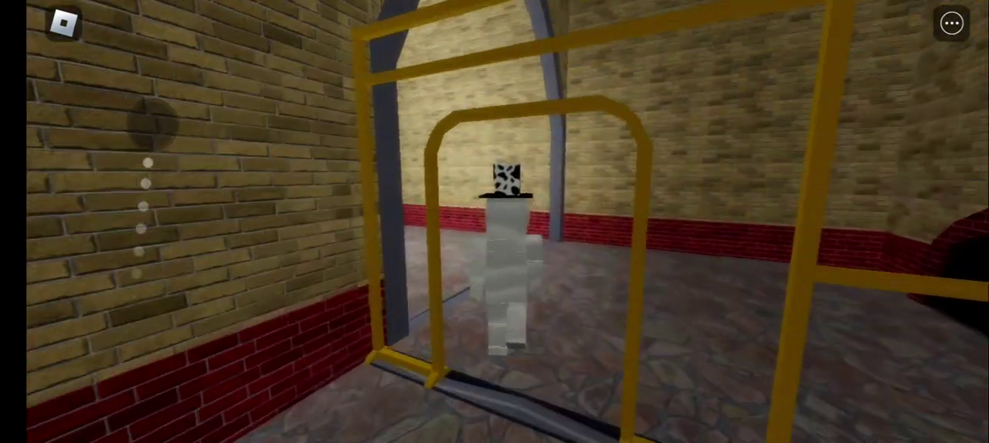
{"action": "left_click_drag", "start_coordinate": [121, 146], "coordinate": [147, 124]}
{"action": "left_click_drag", "start_coordinate": [977, 232], "coordinate": [695, 231]}
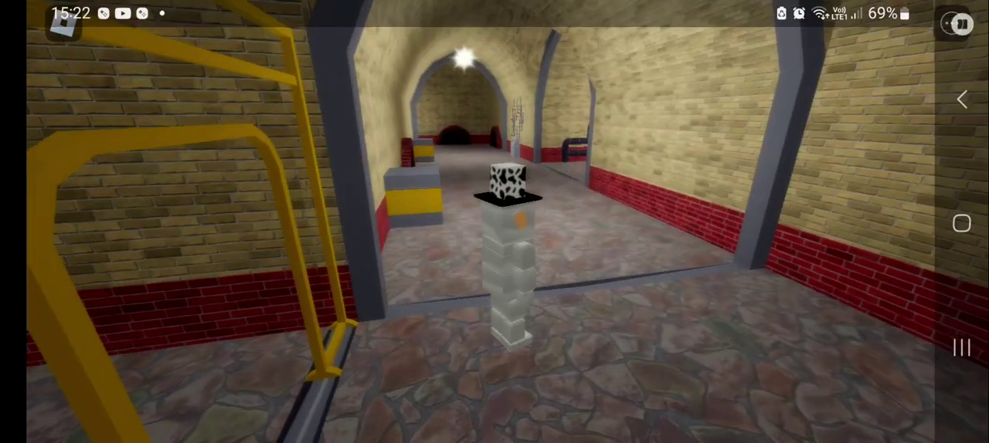